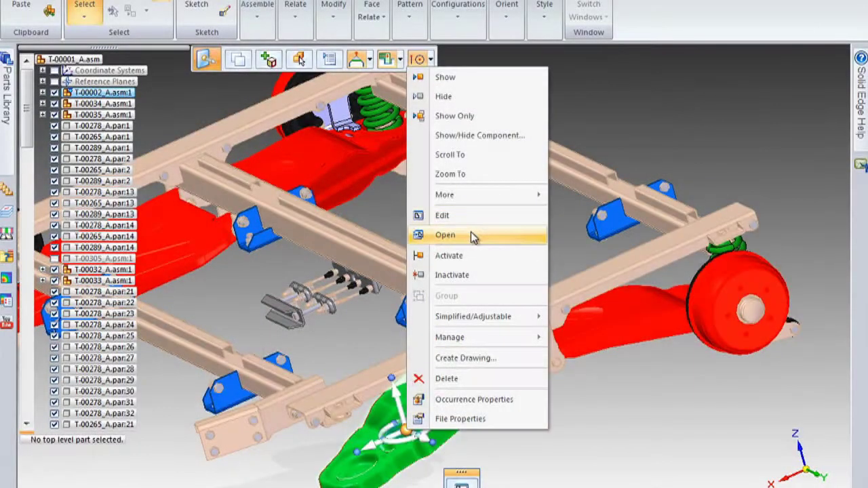
Open the fork part T-00110-11_A.par on its own from the frame assembly.
click(473, 235)
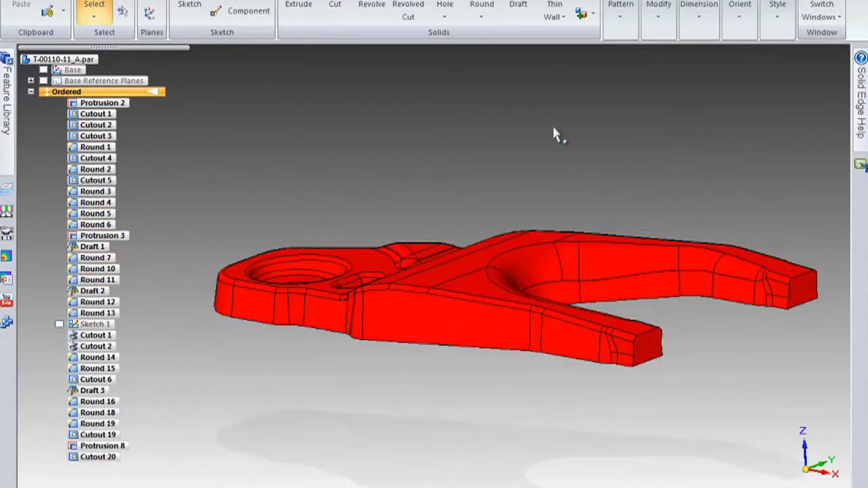
Add a new sheet metal body named Tab to the fork part.
click(583, 13)
click(614, 34)
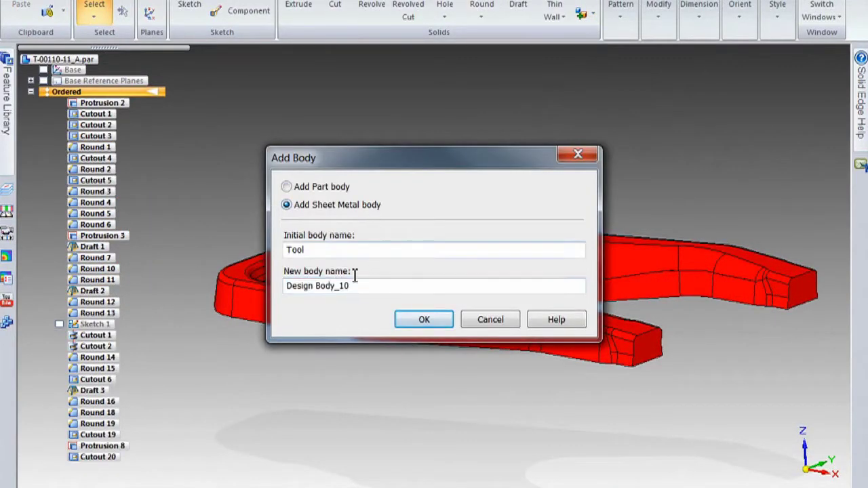
click(419, 320)
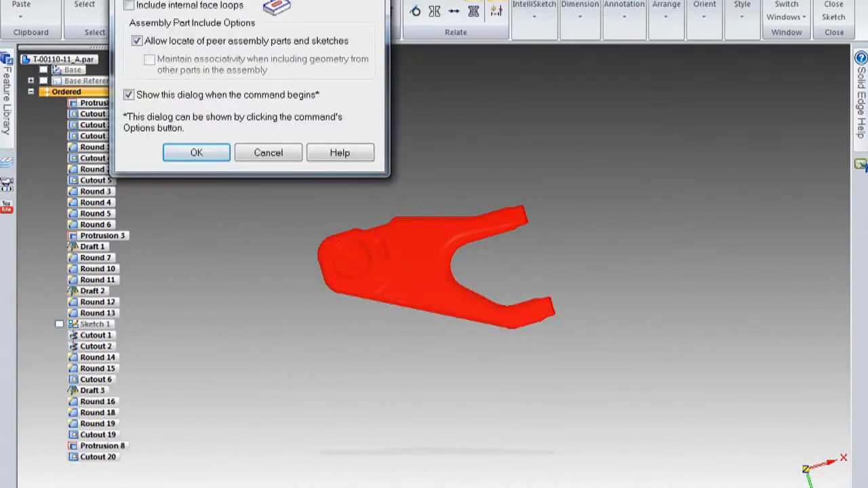
click(203, 151)
Include the fork's face as a single-face outline offset by 11 mm.
click(362, 60)
click(371, 107)
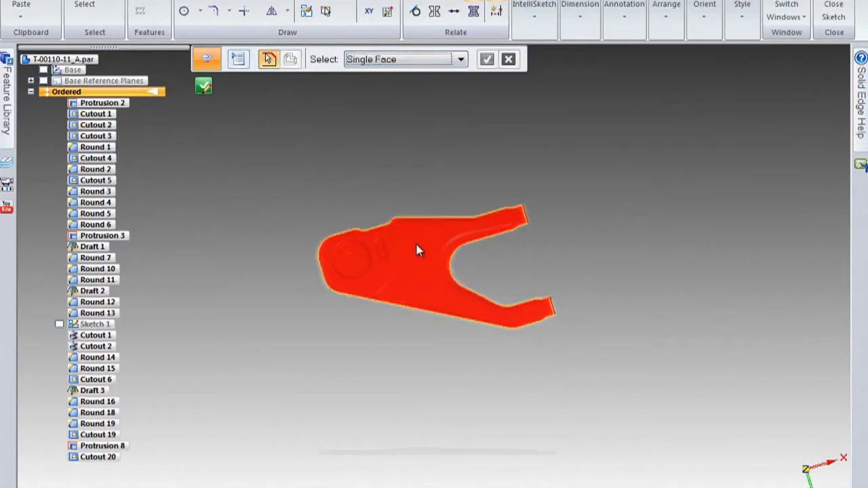
click(414, 249)
text(11)
key(Return)
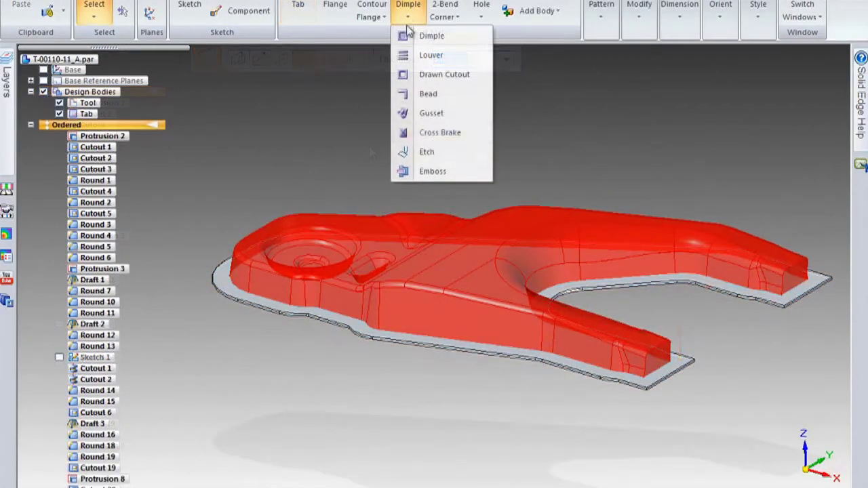
Emboss the Tool shape into the Tab plate, then make Tool a construction body.
click(429, 171)
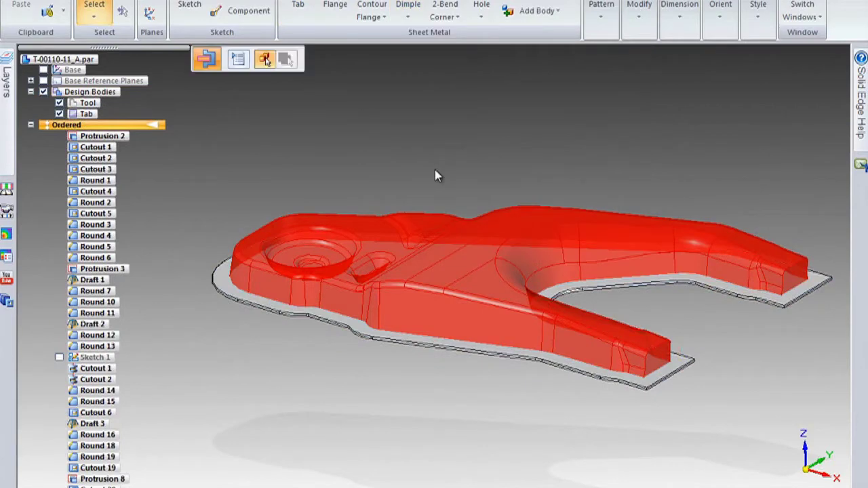
click(216, 270)
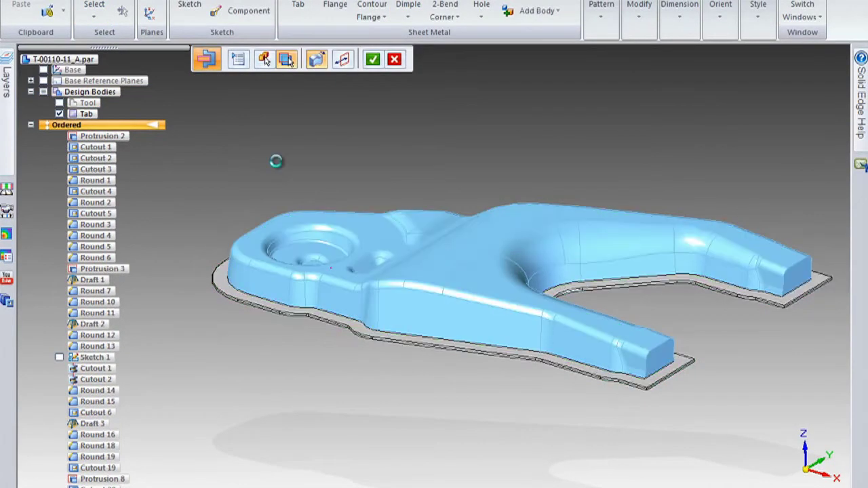
key(Escape)
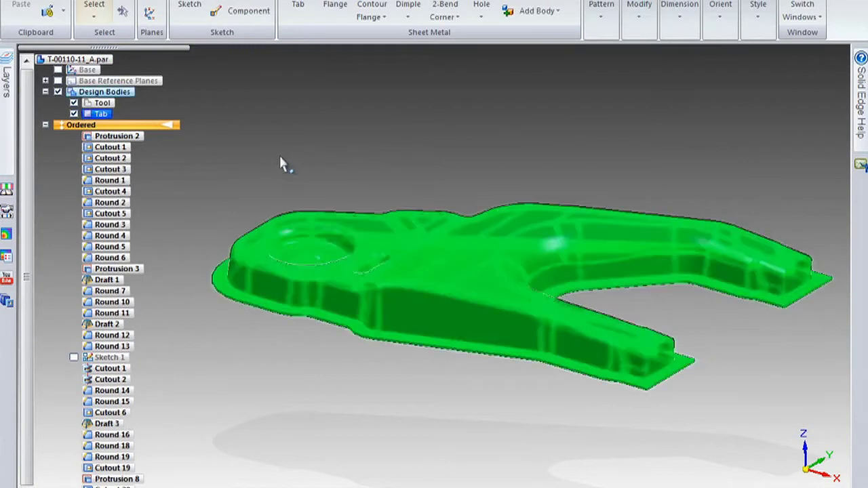
right_click(105, 103)
click(156, 153)
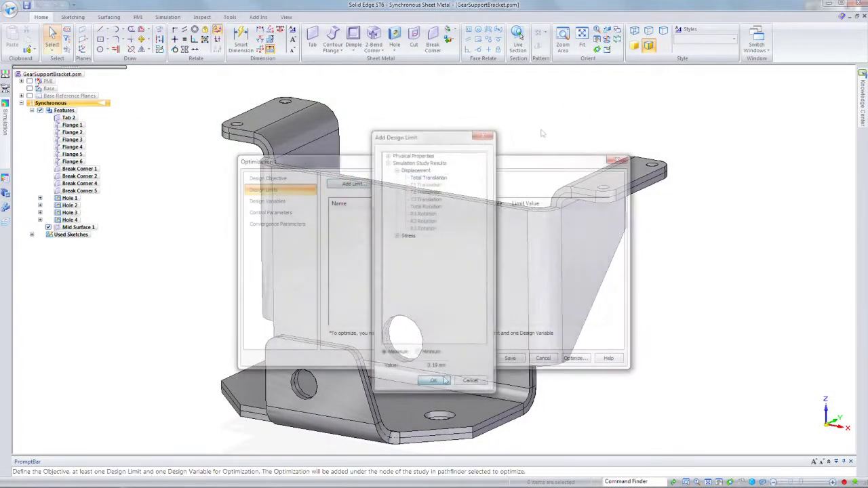
Add a design limit to the bracket optimization and show the mass-versus-iteration chart.
click(498, 215)
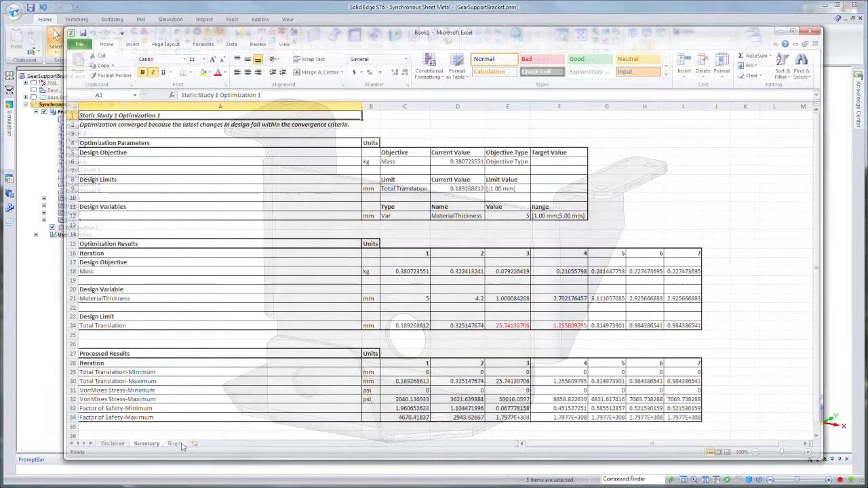
click(174, 444)
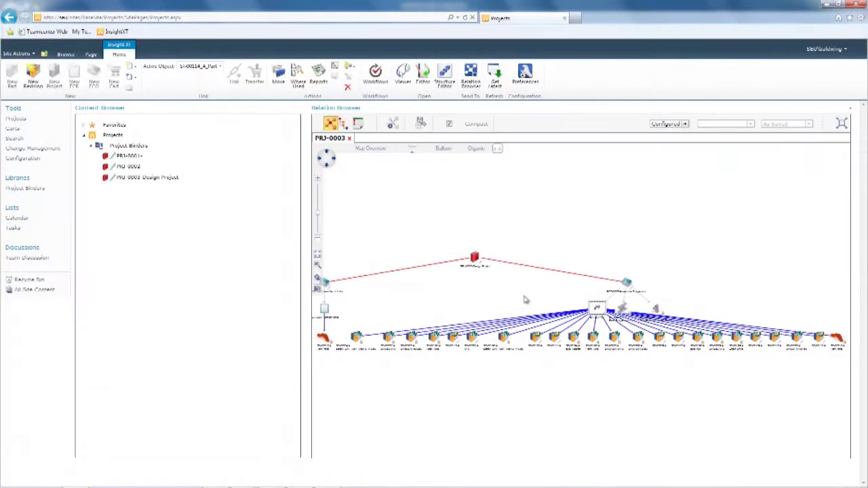
Preview ST-00114/A beside the graph, expand ST-00109/A, and apply the Organic radial layout.
double_click(596, 308)
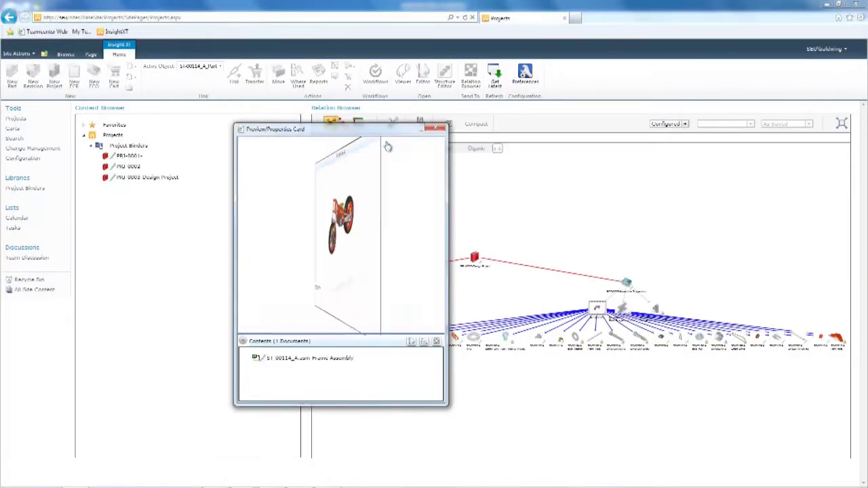
drag(388, 145, 264, 175)
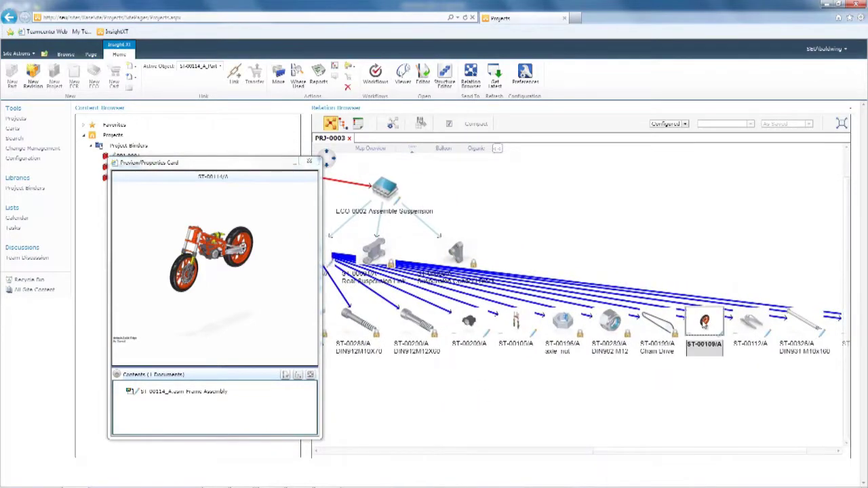
double_click(704, 323)
click(479, 154)
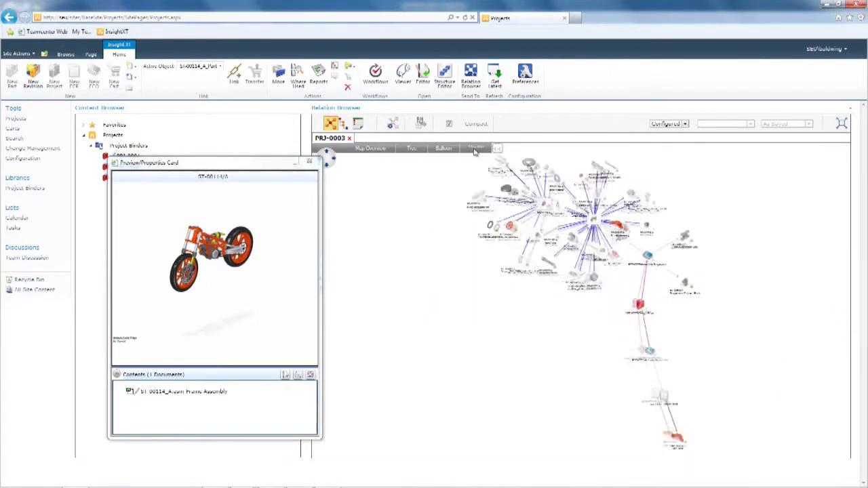
Run the SF Racing Frame saved search and open ST 00114_A.asm from the results.
click(366, 80)
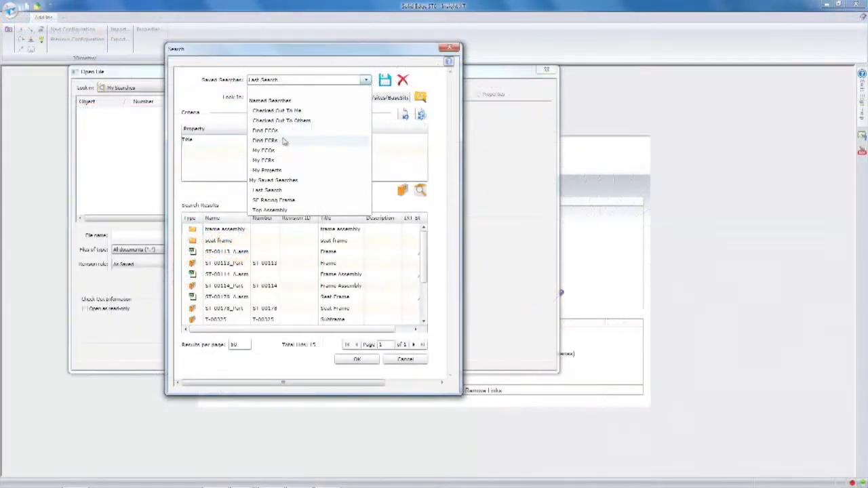
click(275, 201)
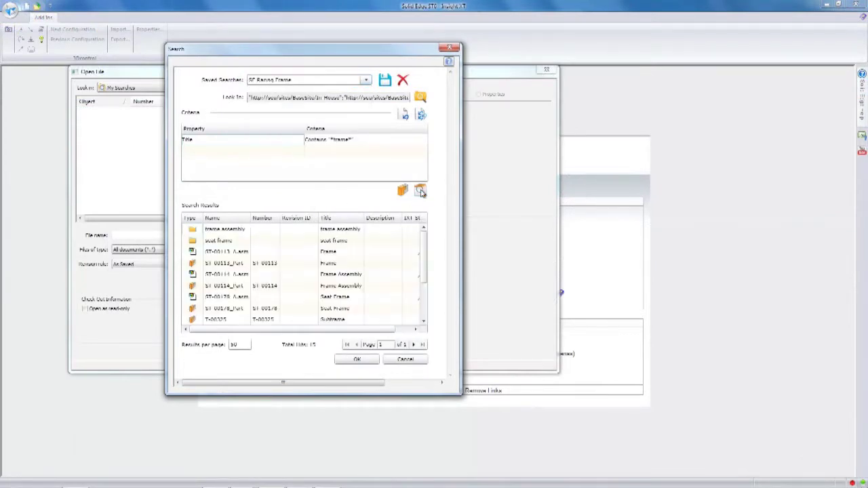
click(358, 359)
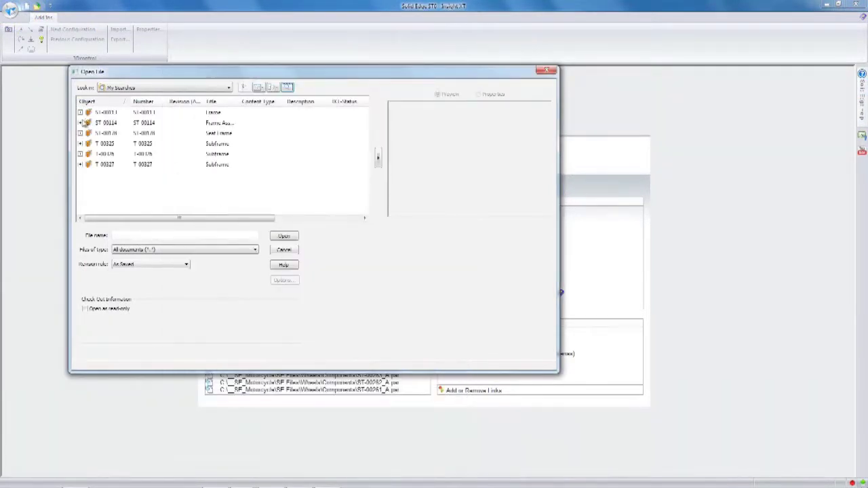
click(80, 123)
click(86, 134)
click(116, 144)
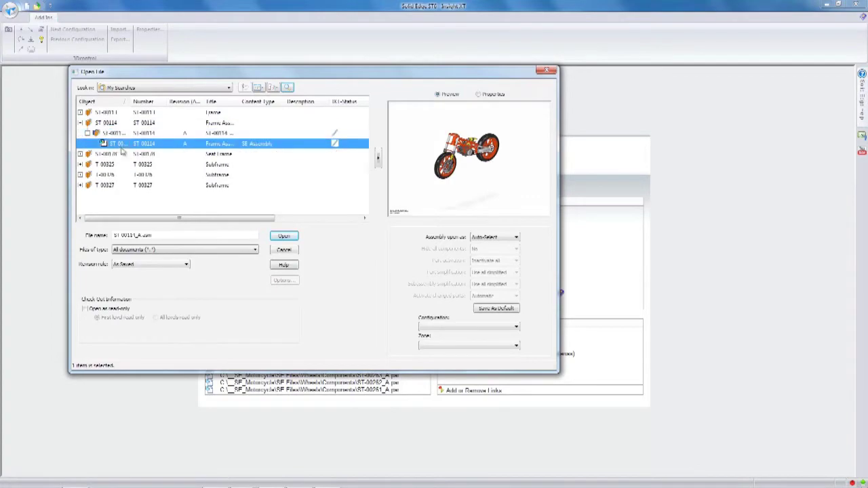
click(284, 236)
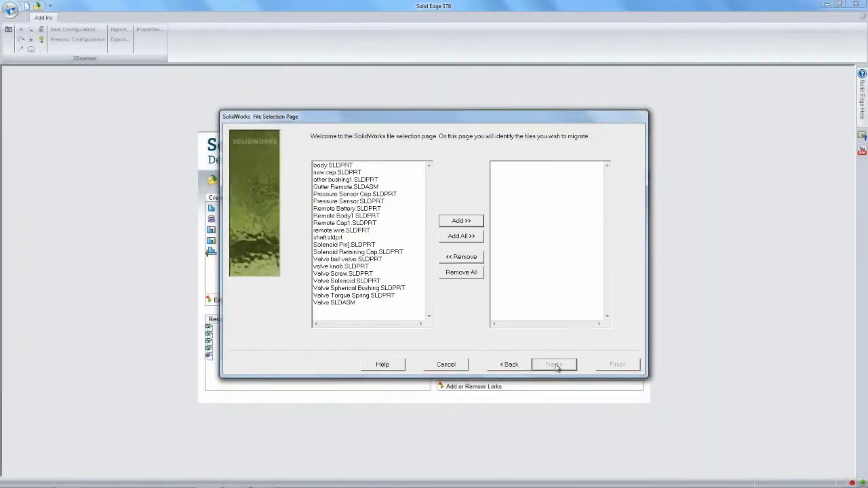
Finish the migration file selection, open Valve.asm's Default member, and list its Internal members.
click(554, 365)
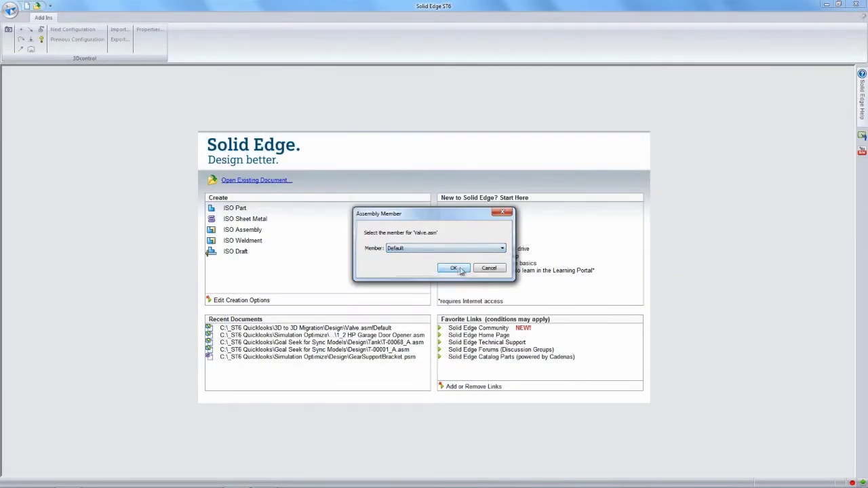
click(460, 271)
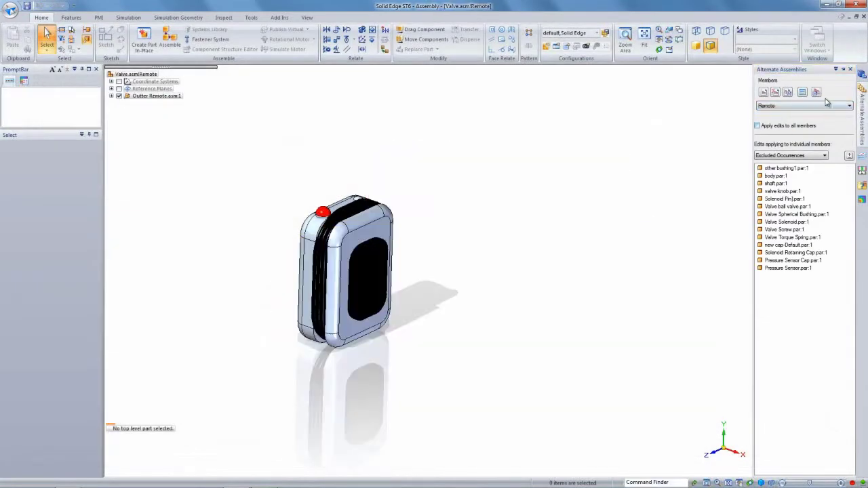
click(828, 106)
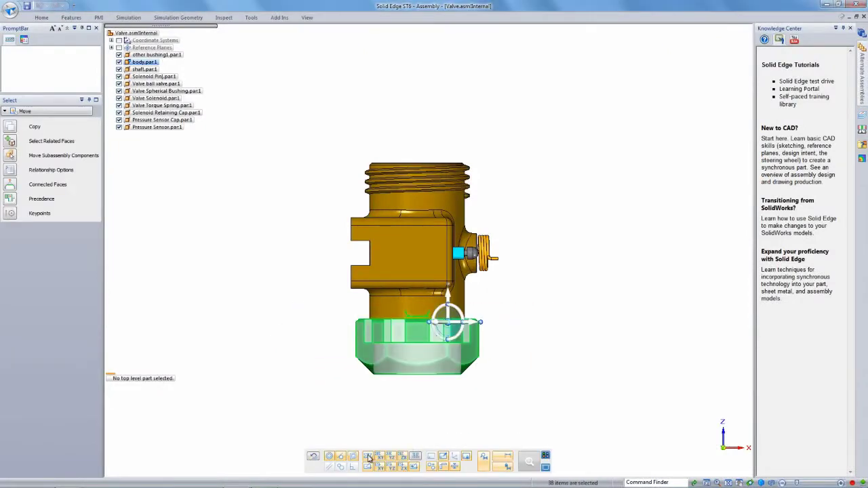
Move the grey hex nut further down the valve body and view it at an angle.
click(448, 300)
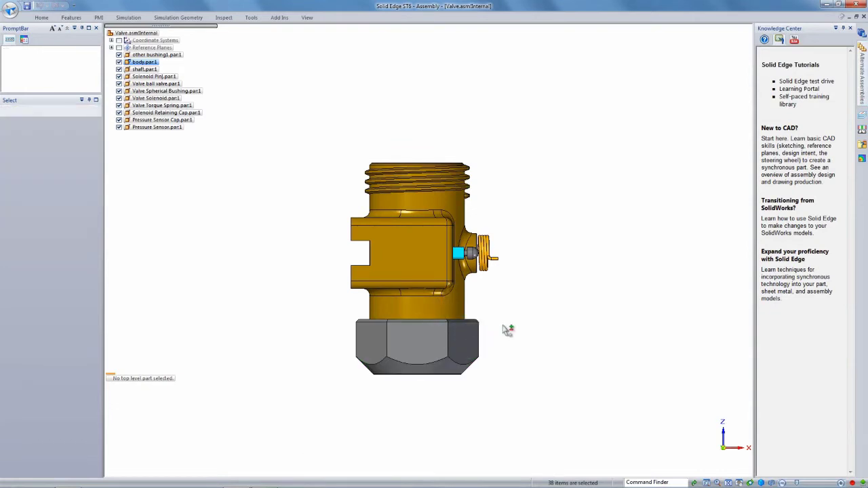
click(501, 364)
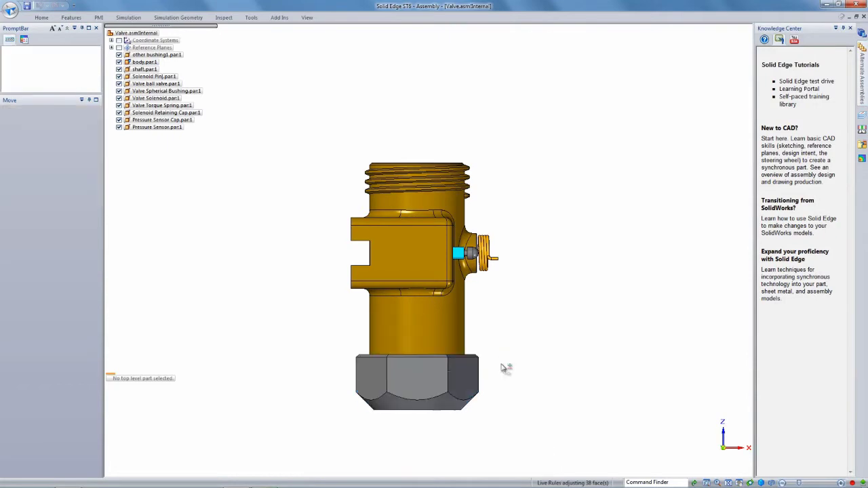
click(534, 359)
middle_drag(533, 361, 591, 271)
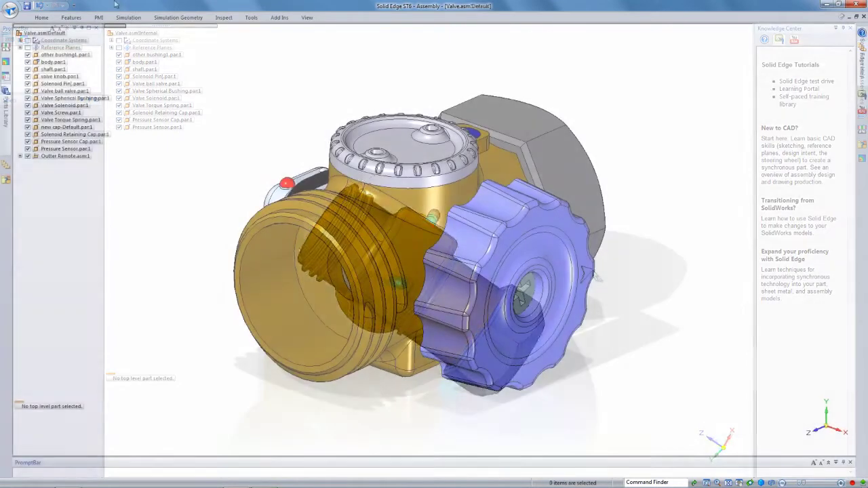
Switch to another interface theme and find Alternate Assemblies by searching commands for 'alternate'.
click(74, 5)
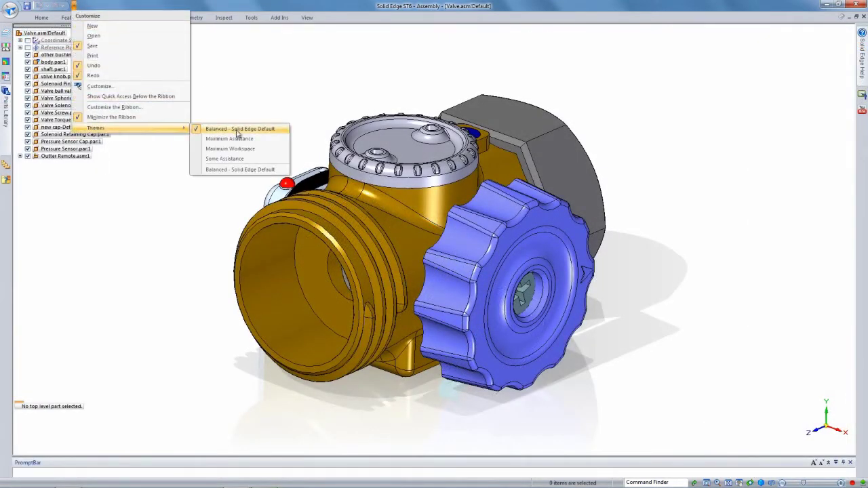
click(237, 129)
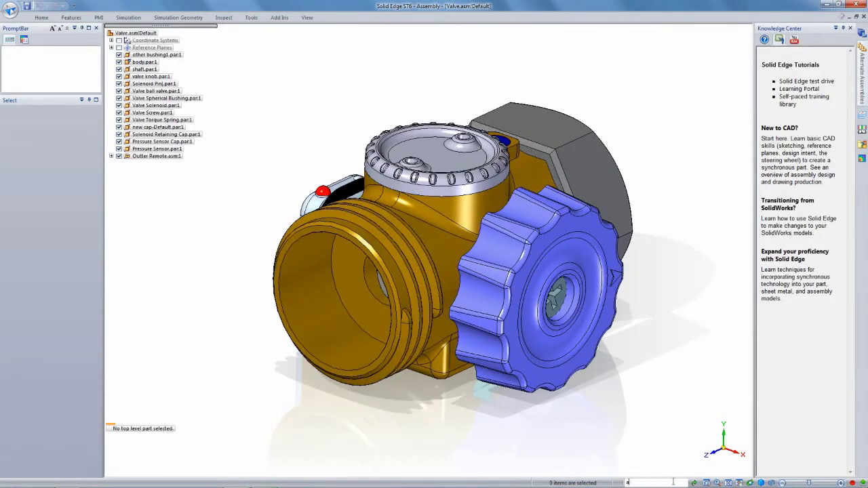
key(Return)
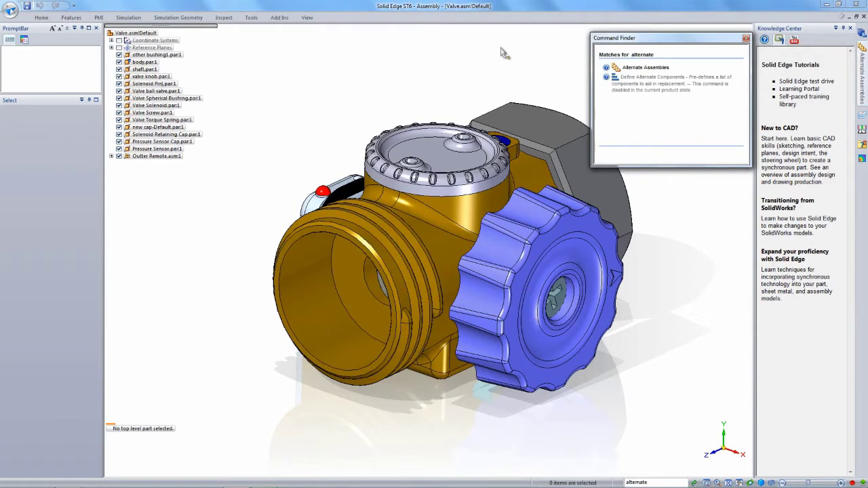
click(650, 68)
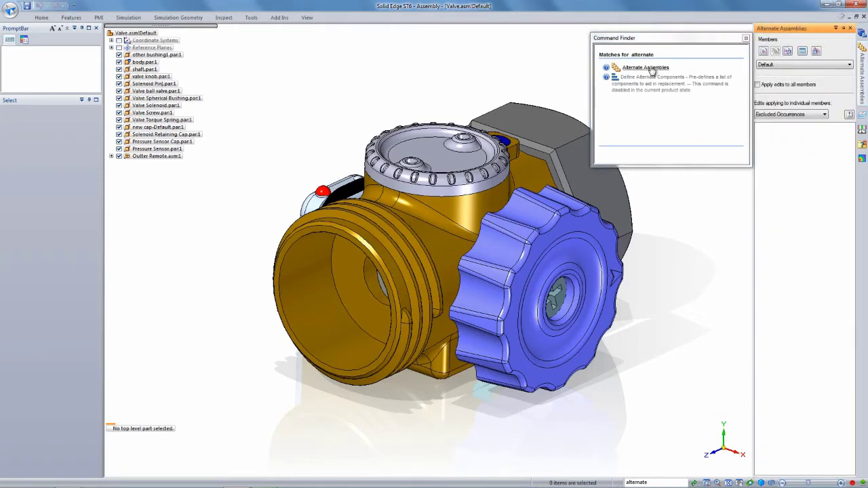